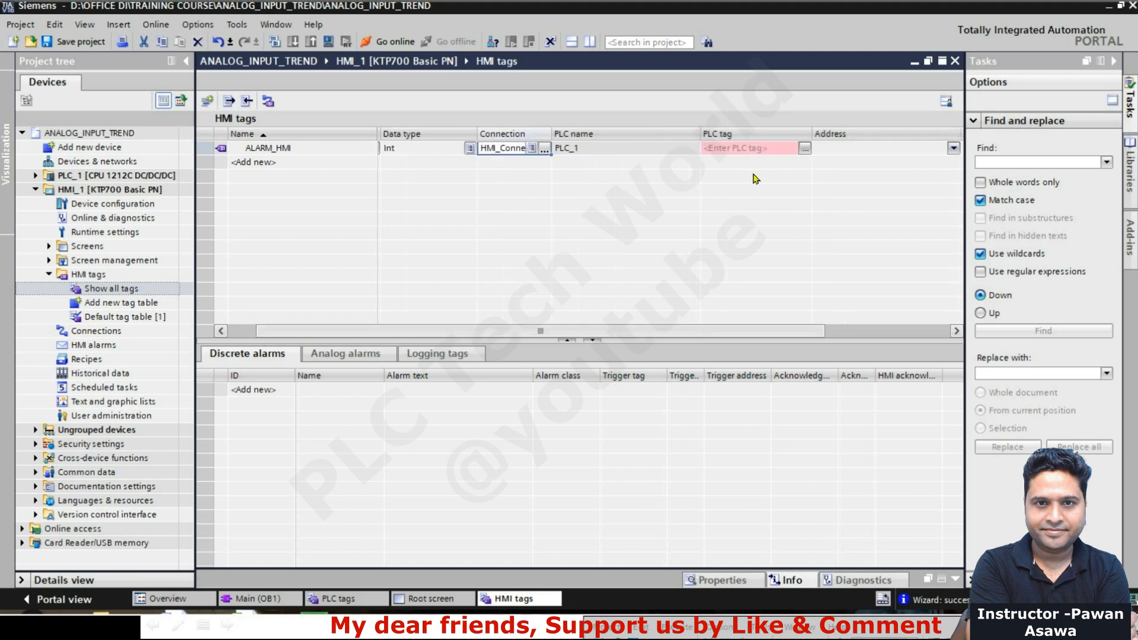
Link the HMI tag ALARM_HMI to the PLC tag ALARM_WORD
{"action": "left_click", "coordinate": [804, 149]}
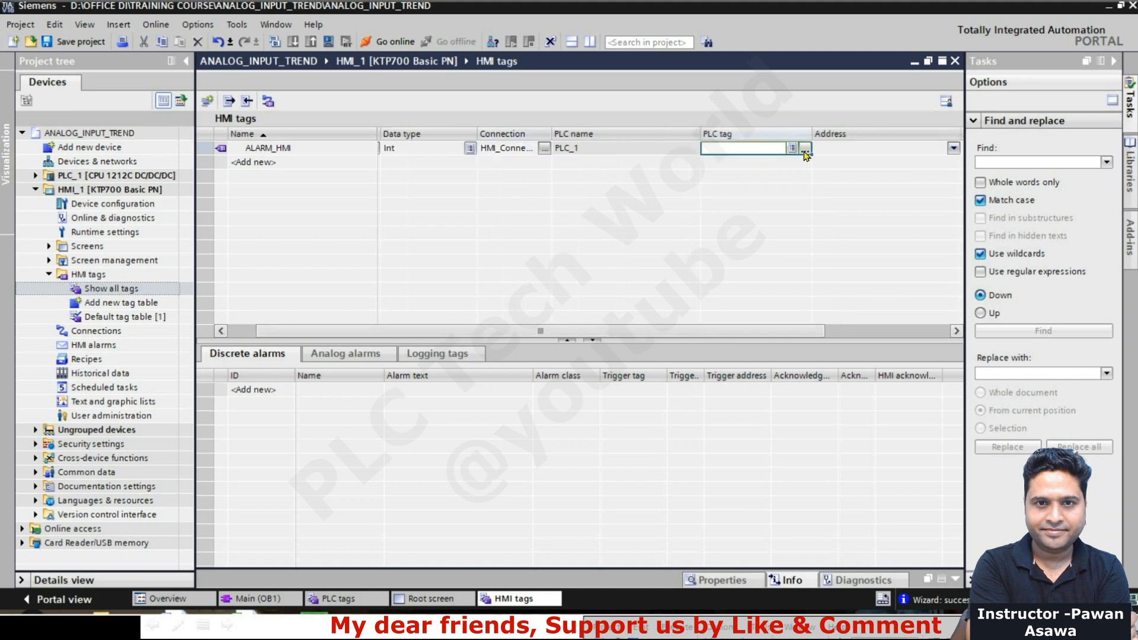
{"action": "left_click", "coordinate": [805, 149]}
{"action": "left_click", "coordinate": [793, 148]}
{"action": "left_click", "coordinate": [793, 148]}
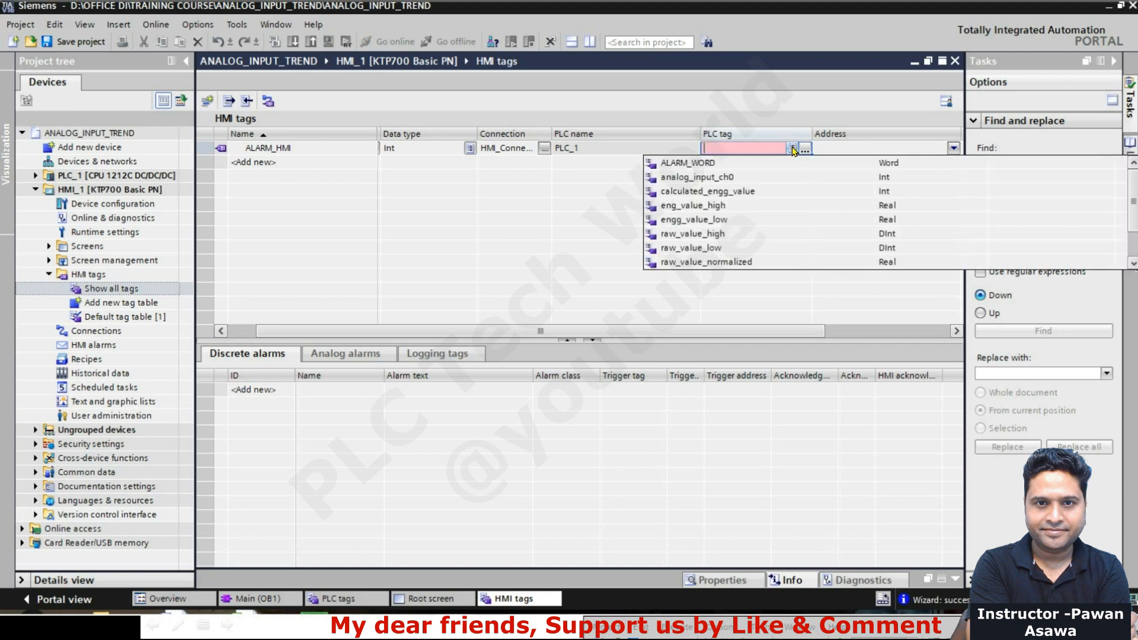
{"action": "left_click", "coordinate": [699, 169]}
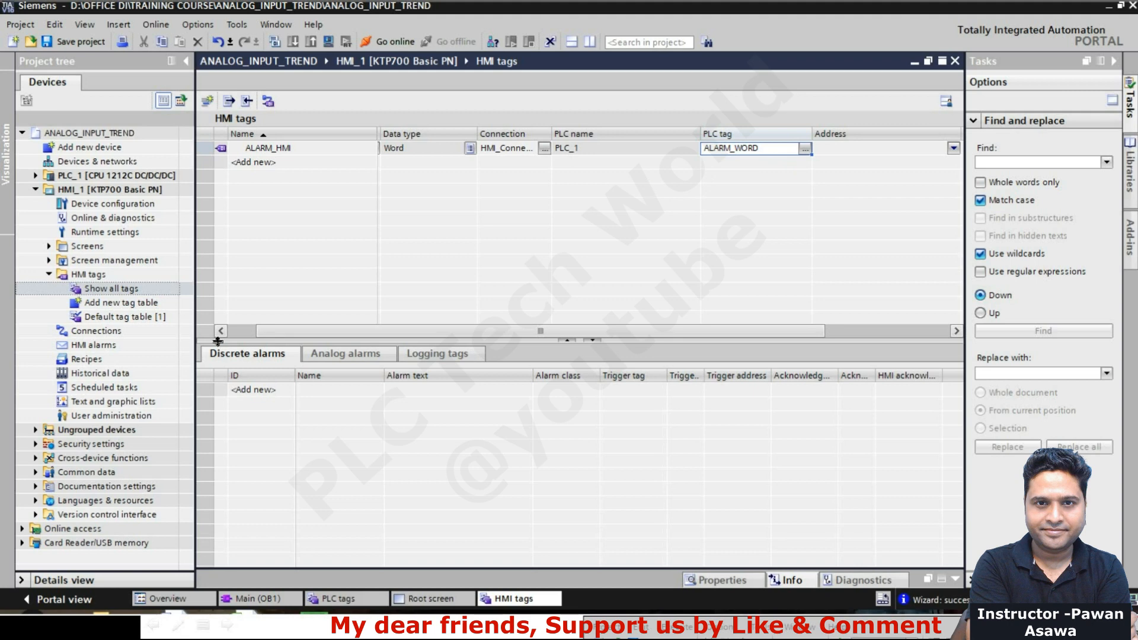
Open the HMI alarms of HMI_1 and add a discrete alarm with the alarm text "TEMP LESS THAN 80"
{"action": "double_click", "coordinate": [100, 349]}
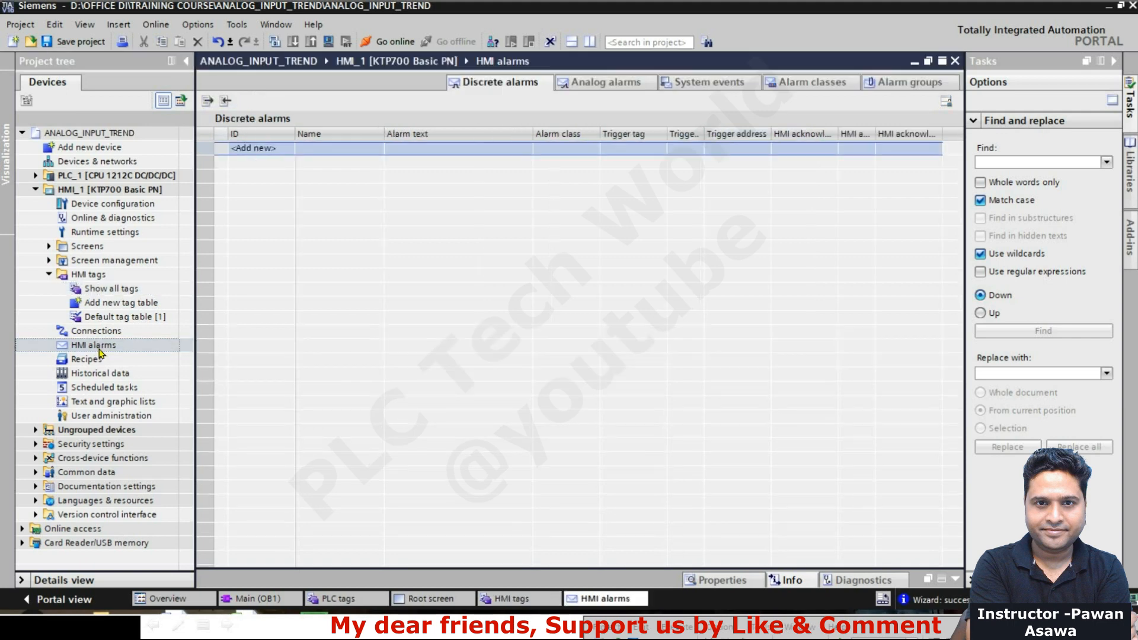
{"action": "left_click", "coordinate": [259, 153]}
{"action": "double_click", "coordinate": [259, 152]}
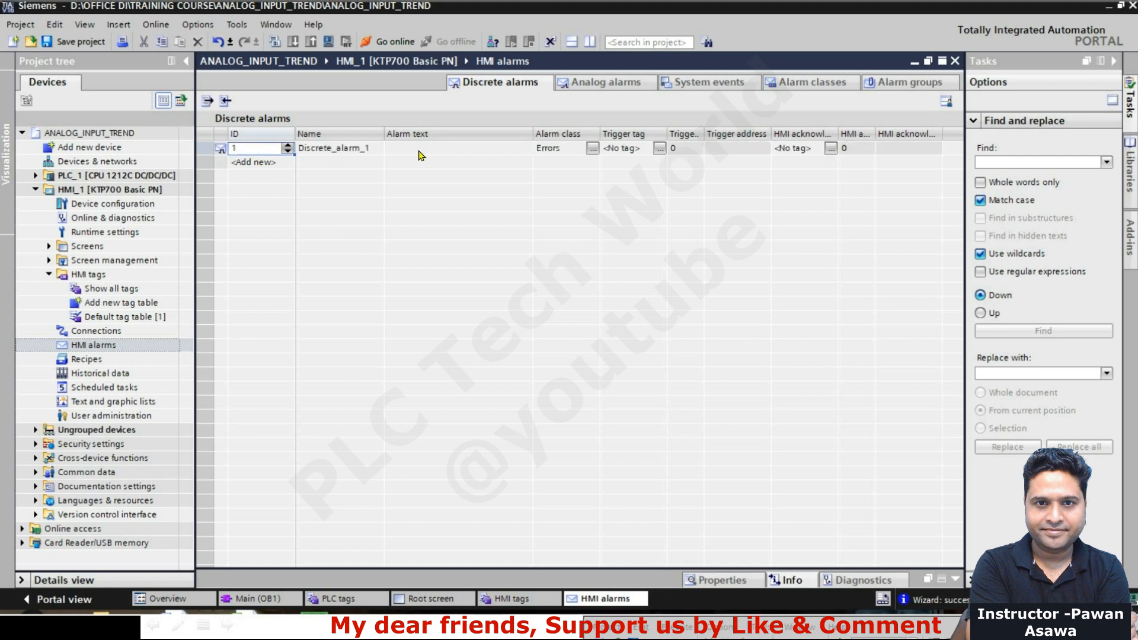
{"action": "left_click", "coordinate": [421, 155]}
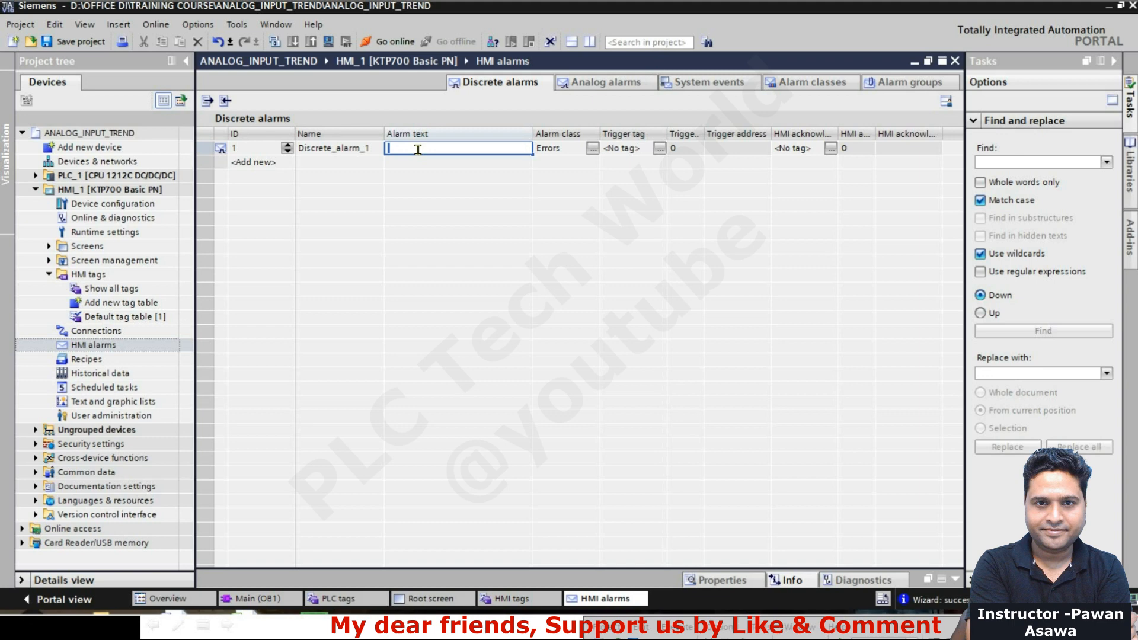
{"action": "type", "text": "TEMP LESS THAN 80"}
{"action": "key", "text": "Return"}
Add a second discrete alarm with the alarm text "TEMP GREATER THAN 100"
{"action": "left_click", "coordinate": [432, 165]}
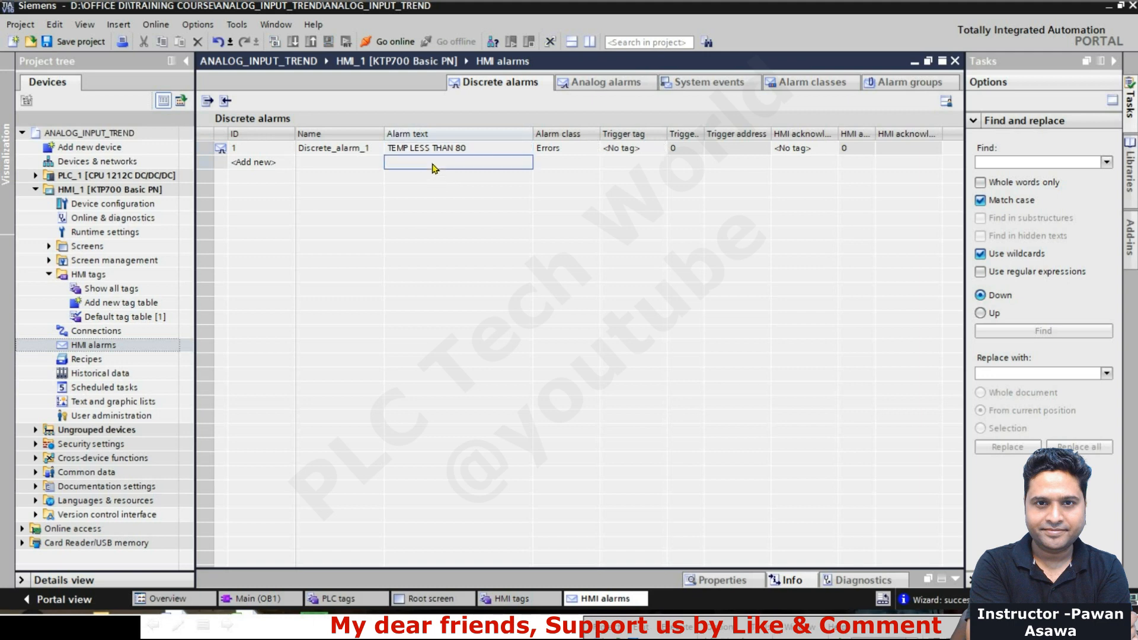
{"action": "double_click", "coordinate": [434, 165]}
{"action": "type", "text": "TE"}
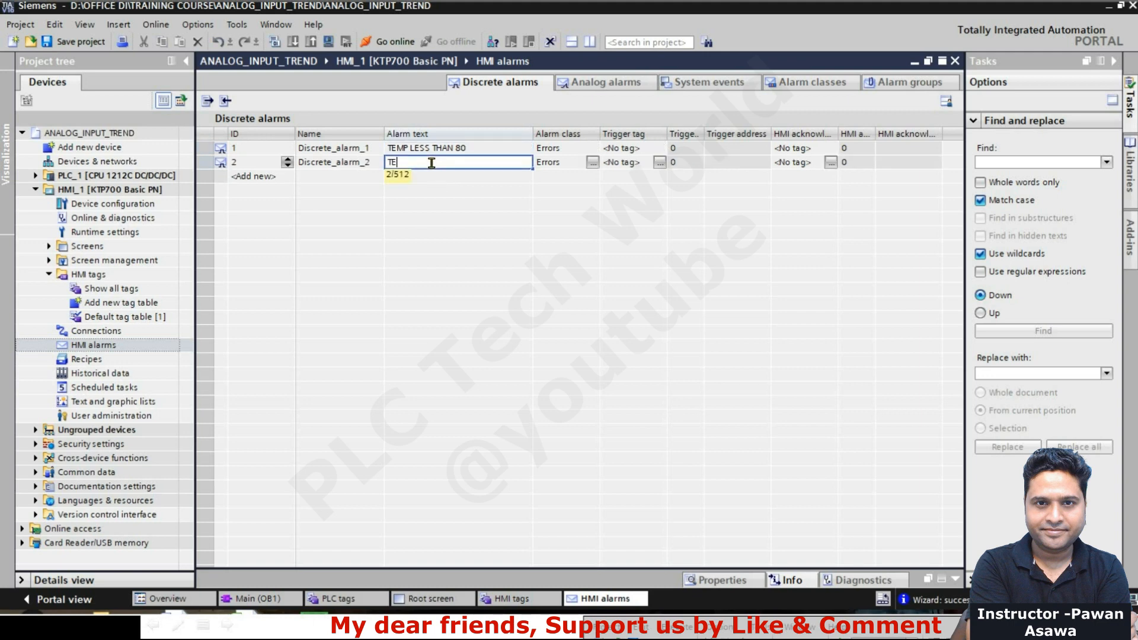
{"action": "type", "text": "MP GREATER THAN 100"}
{"action": "key", "text": "Return"}
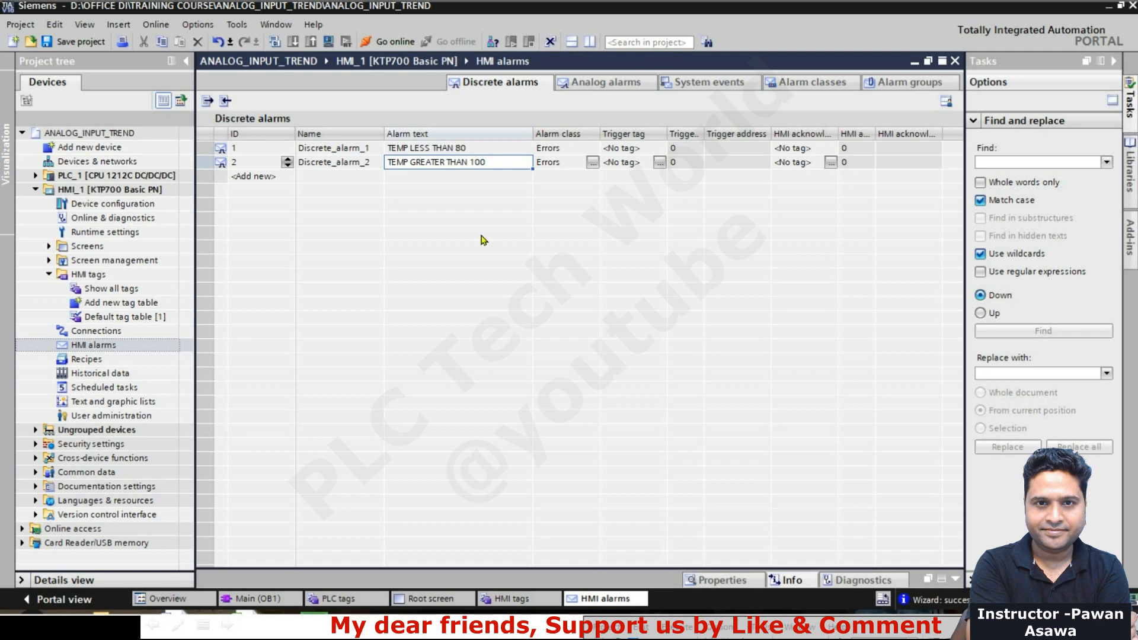
Assign the HMI tag ALARM_HMI as the trigger tag of both discrete alarms
{"action": "left_click", "coordinate": [655, 152]}
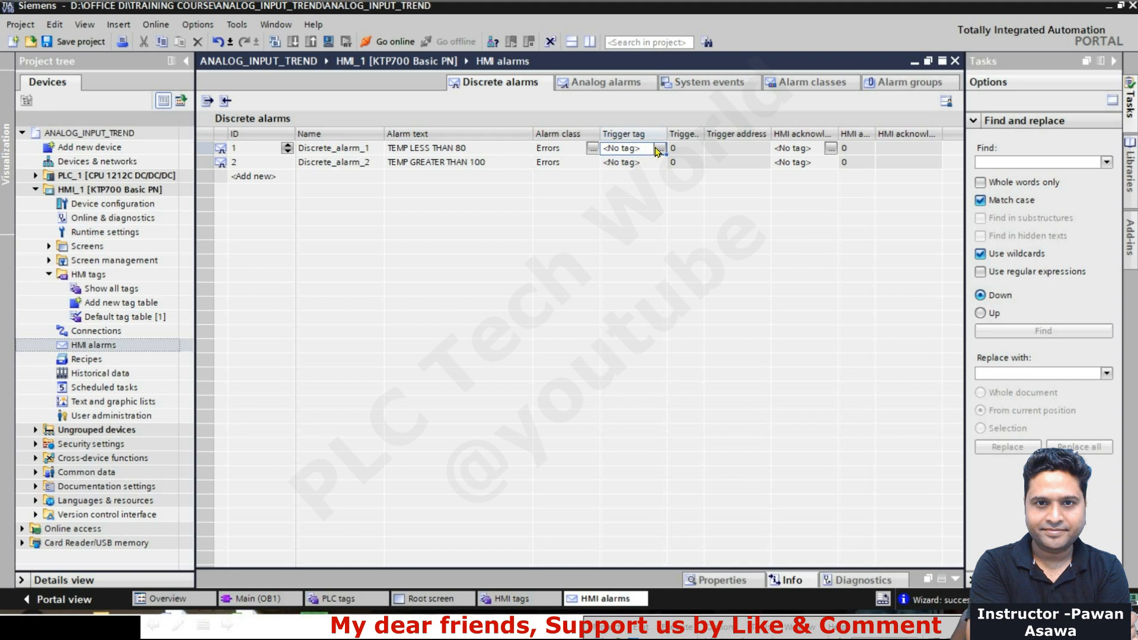
{"action": "left_click", "coordinate": [660, 150]}
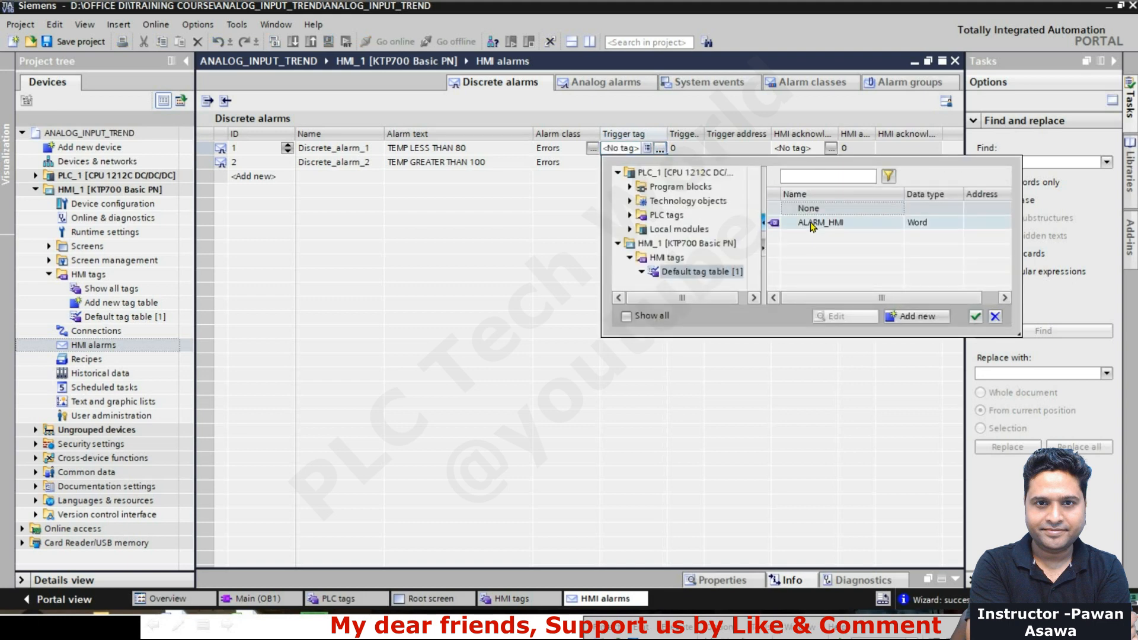
{"action": "left_click", "coordinate": [812, 227]}
{"action": "left_click", "coordinate": [975, 316]}
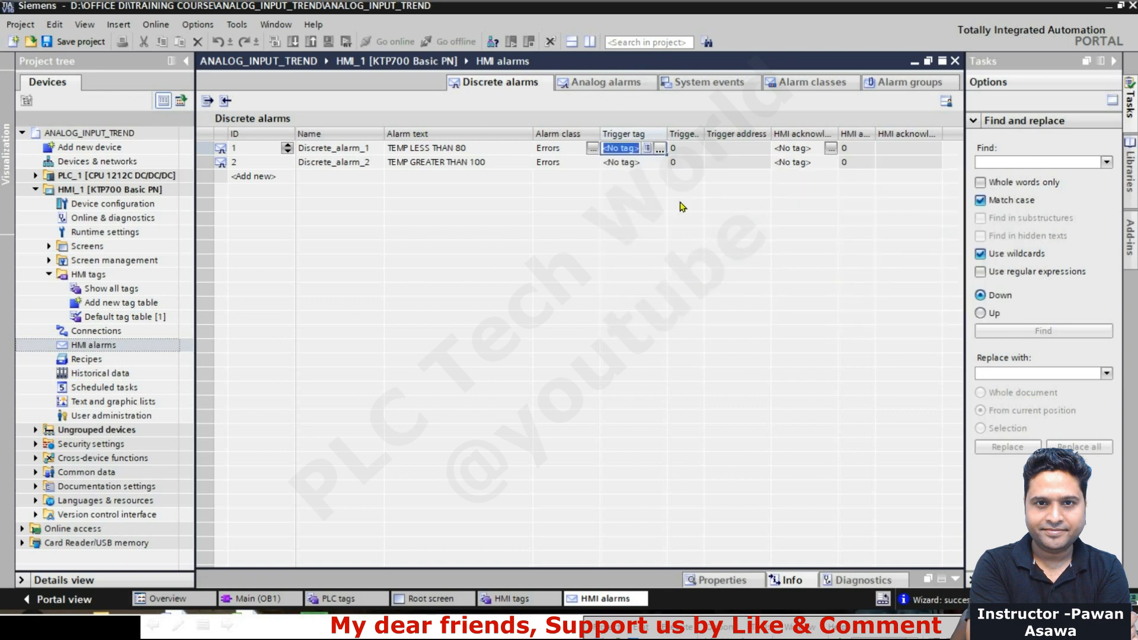
{"action": "left_click", "coordinate": [657, 165]}
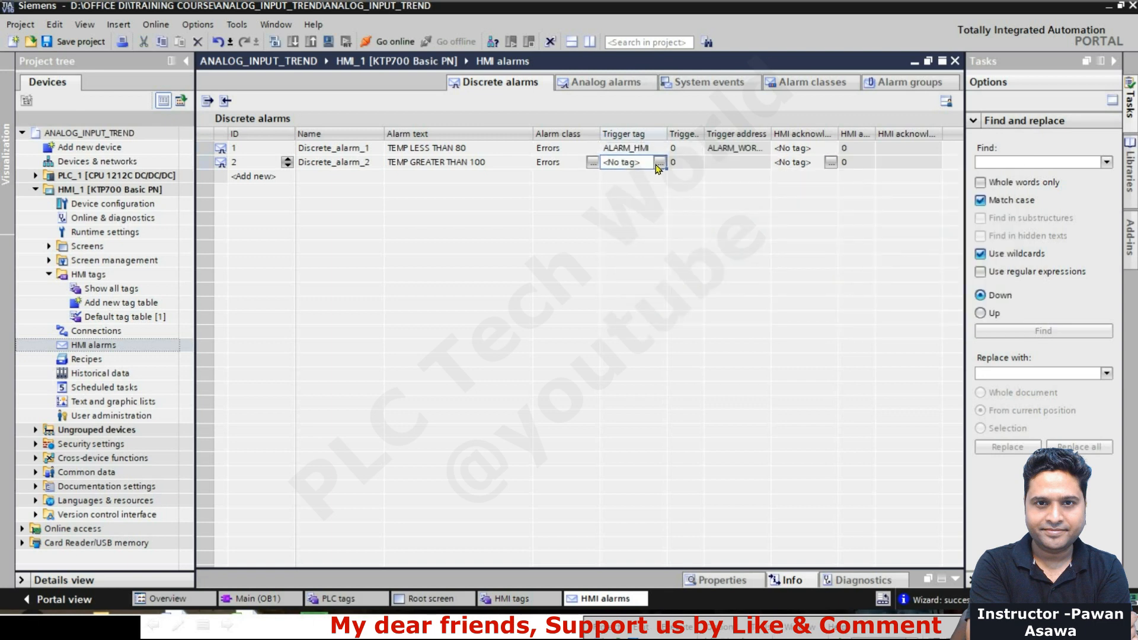
{"action": "left_click", "coordinate": [659, 163]}
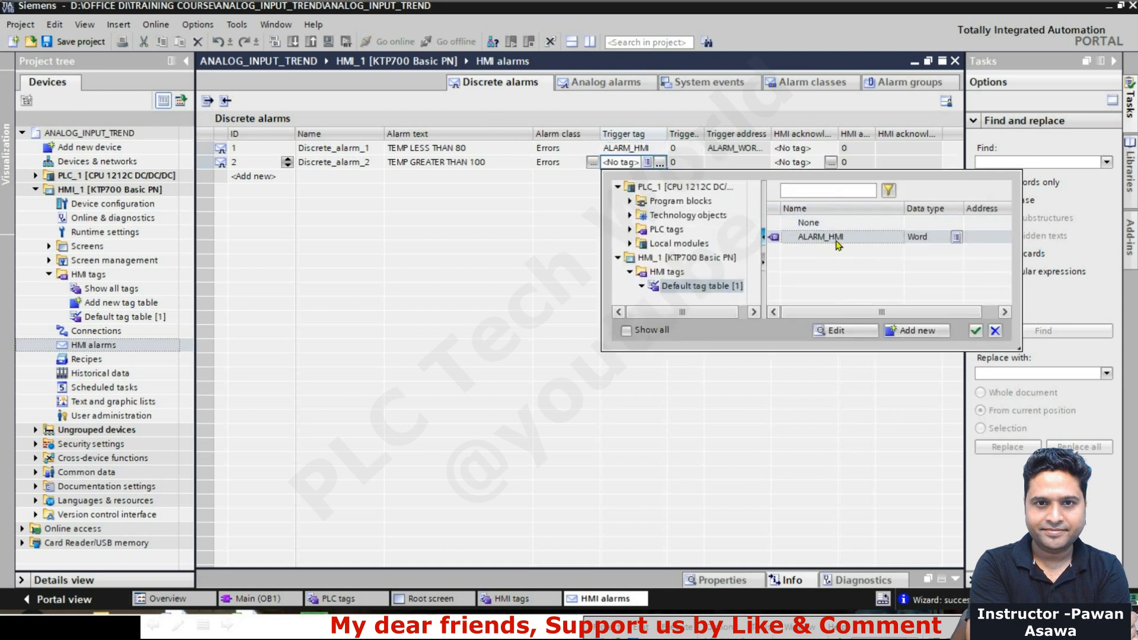
{"action": "left_click", "coordinate": [975, 330]}
Narrow the Alarm text column and widen the Trigger address column so that the full addresses fit
{"action": "left_click", "coordinate": [689, 152]}
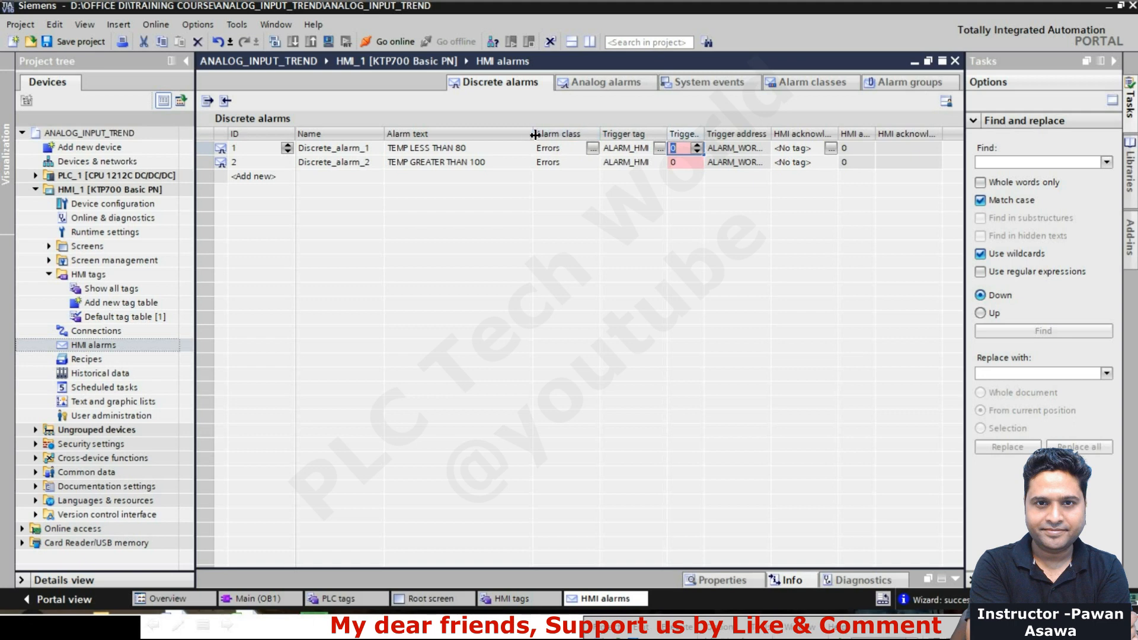
{"action": "left_click_drag", "start_coordinate": [534, 134], "coordinate": [501, 136]}
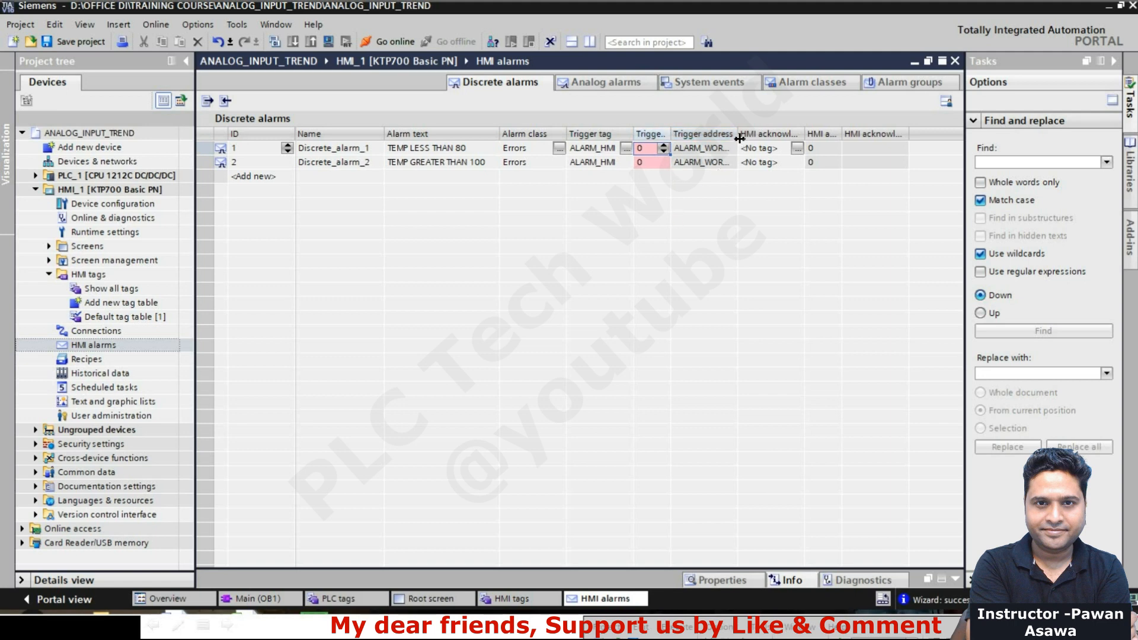
{"action": "left_click_drag", "start_coordinate": [736, 133], "coordinate": [760, 224]}
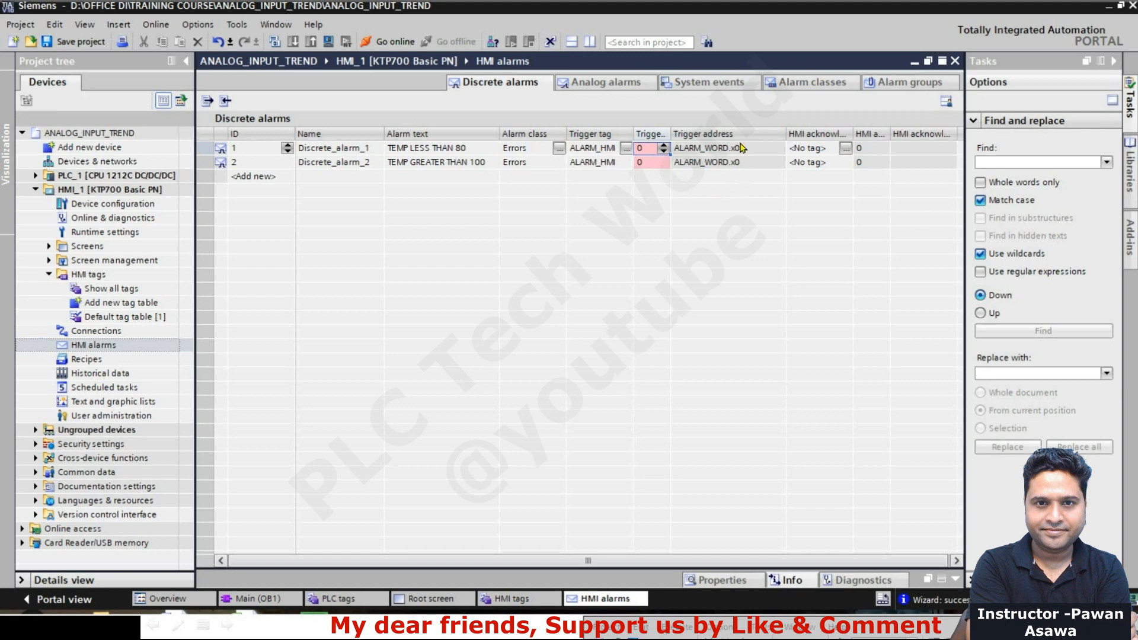
Check the TEMP LESS THAN 80 coil's address in Main [OB1] and set the first alarm's trigger bit to 11
{"action": "left_click", "coordinate": [665, 149]}
{"action": "left_click", "coordinate": [665, 147]}
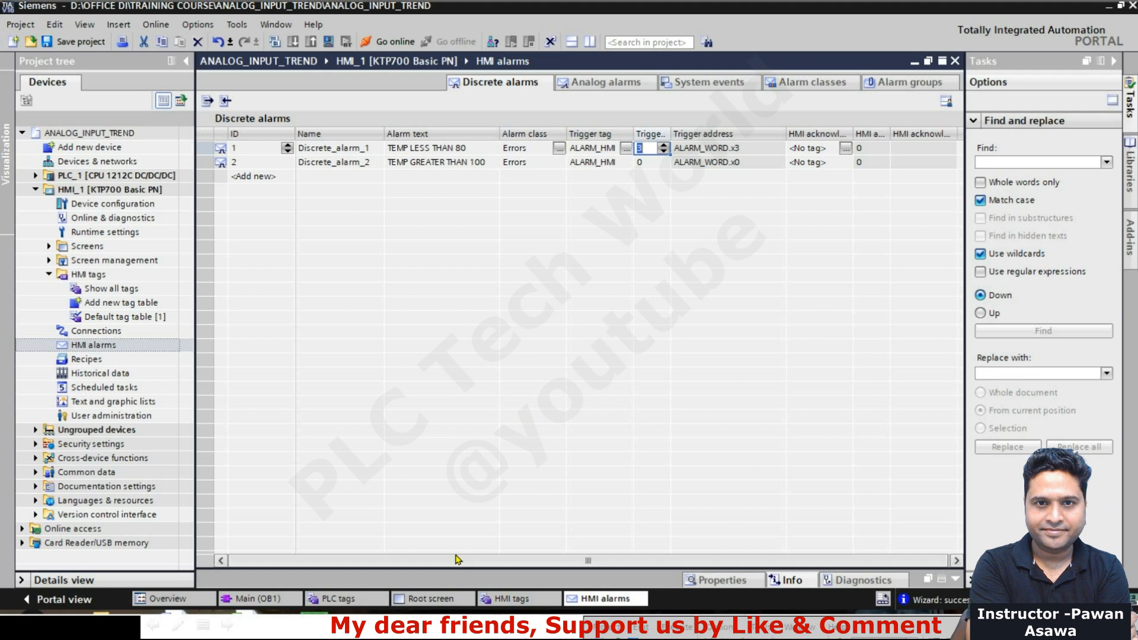
{"action": "left_click", "coordinate": [256, 602]}
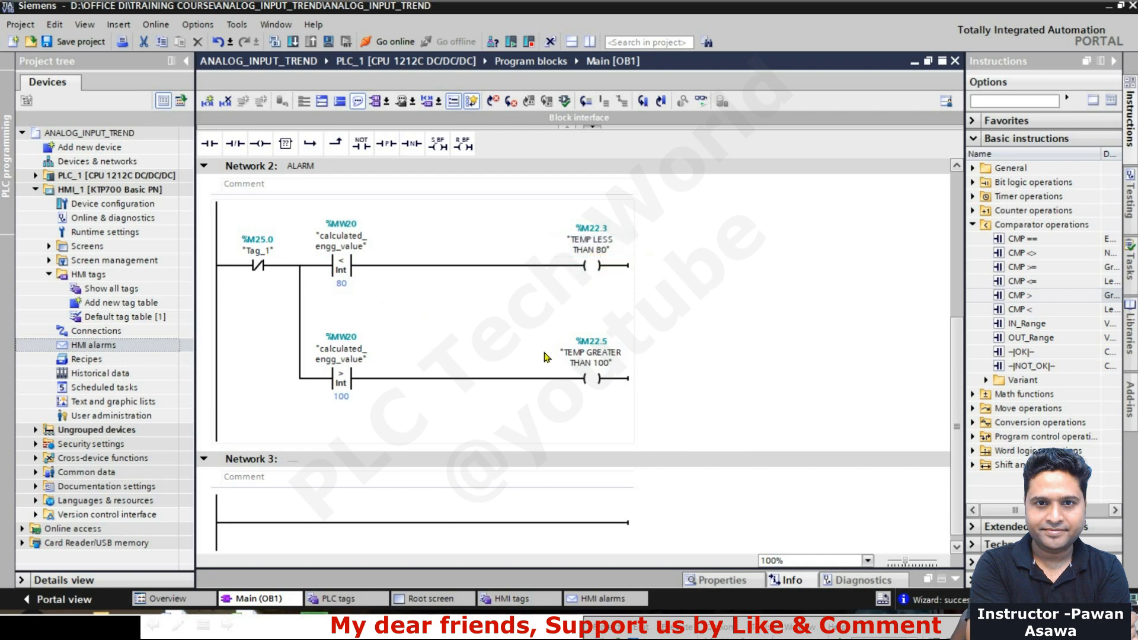
{"action": "key", "text": "alt+Tab"}
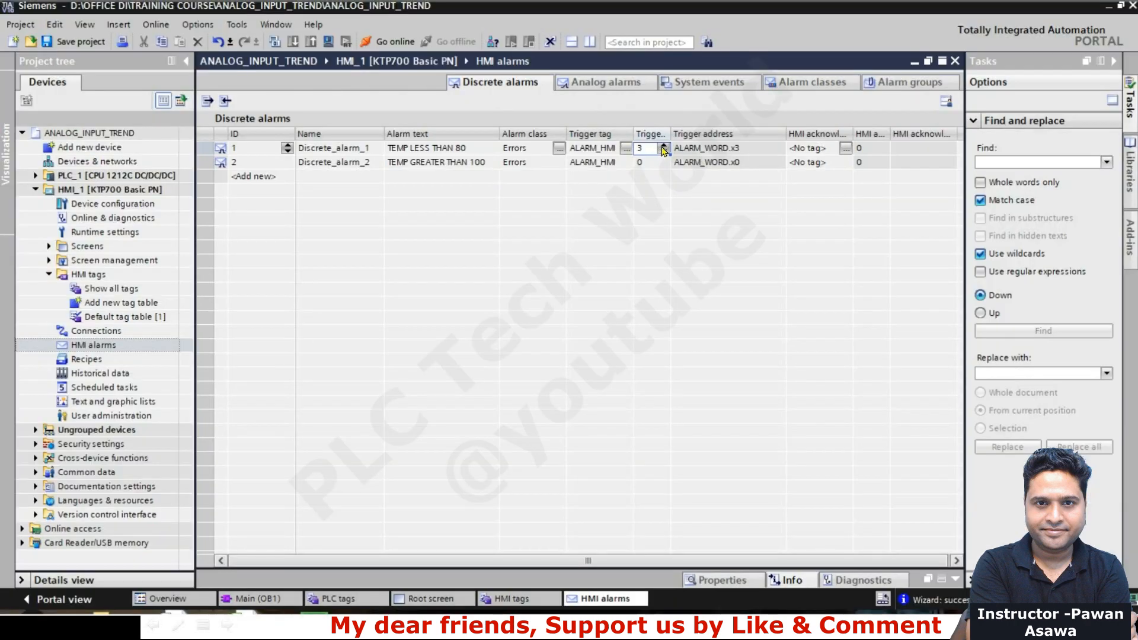
{"action": "left_click", "coordinate": [663, 149]}
{"action": "left_click", "coordinate": [663, 149]}
{"action": "left_click", "coordinate": [663, 149]}
{"action": "left_click", "coordinate": [664, 149]}
{"action": "left_click", "coordinate": [663, 149]}
{"action": "left_click", "coordinate": [664, 149]}
{"action": "left_click", "coordinate": [663, 149]}
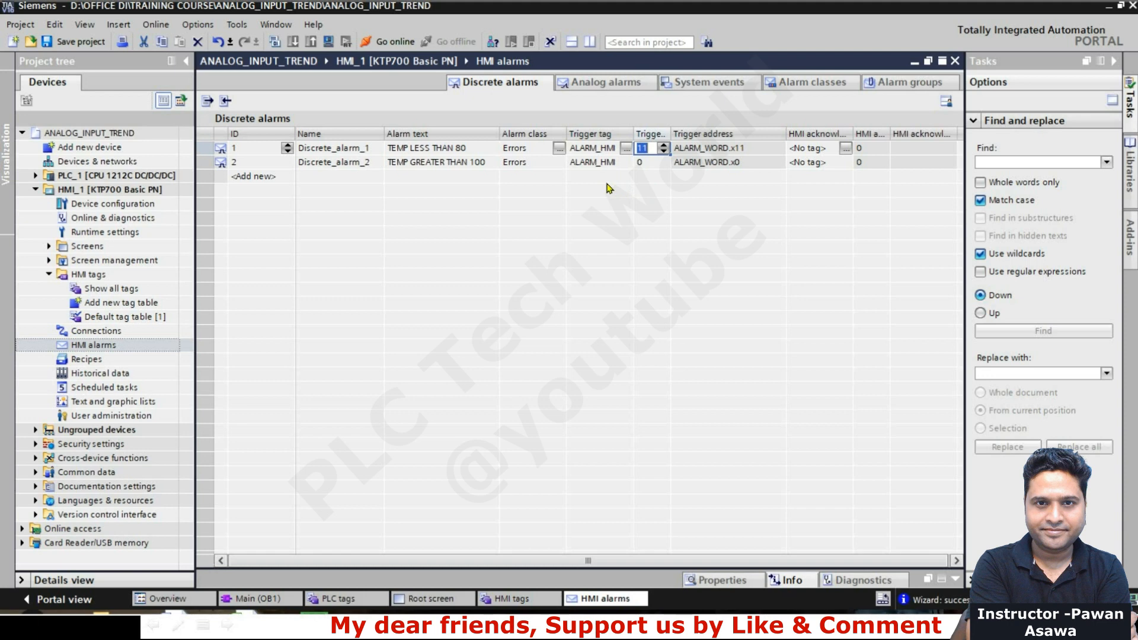
Check the TEMP GREATER THAN 100 coil's address against the alarm word bit chart and set the second alarm's trigger bit to 13
{"action": "left_click", "coordinate": [446, 165]}
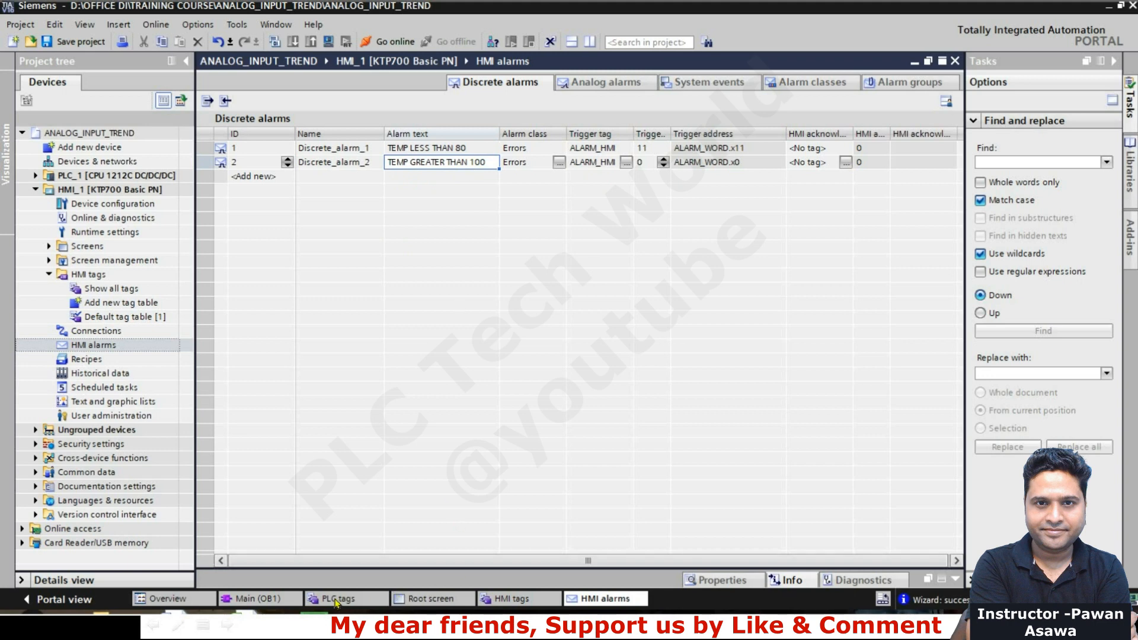
{"action": "left_click", "coordinate": [255, 599]}
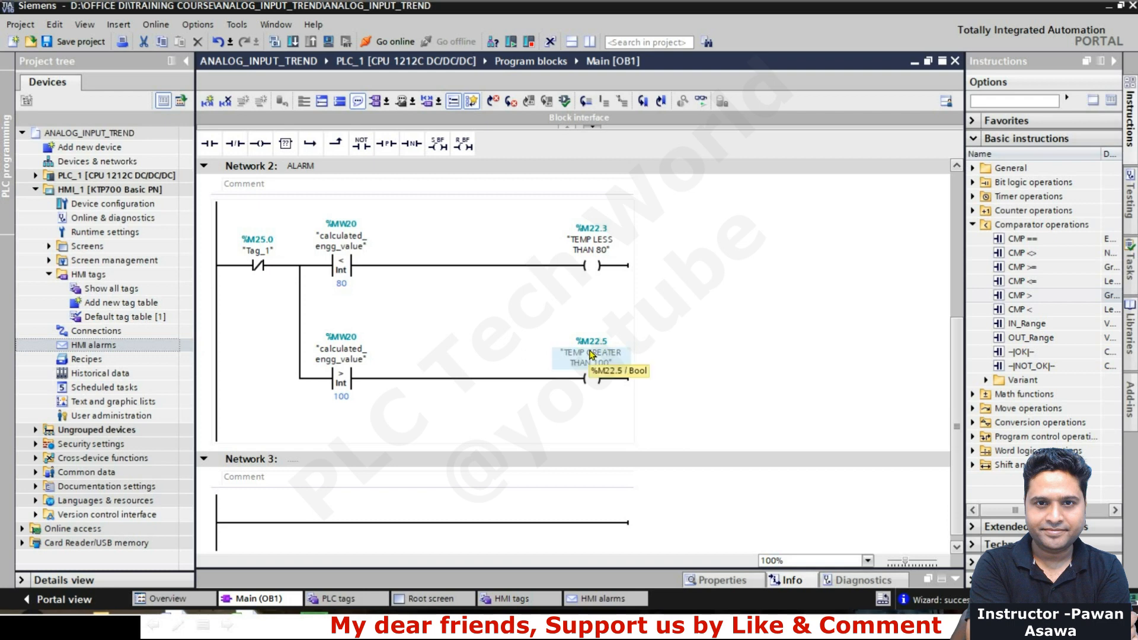
{"action": "key", "text": "alt+Tab"}
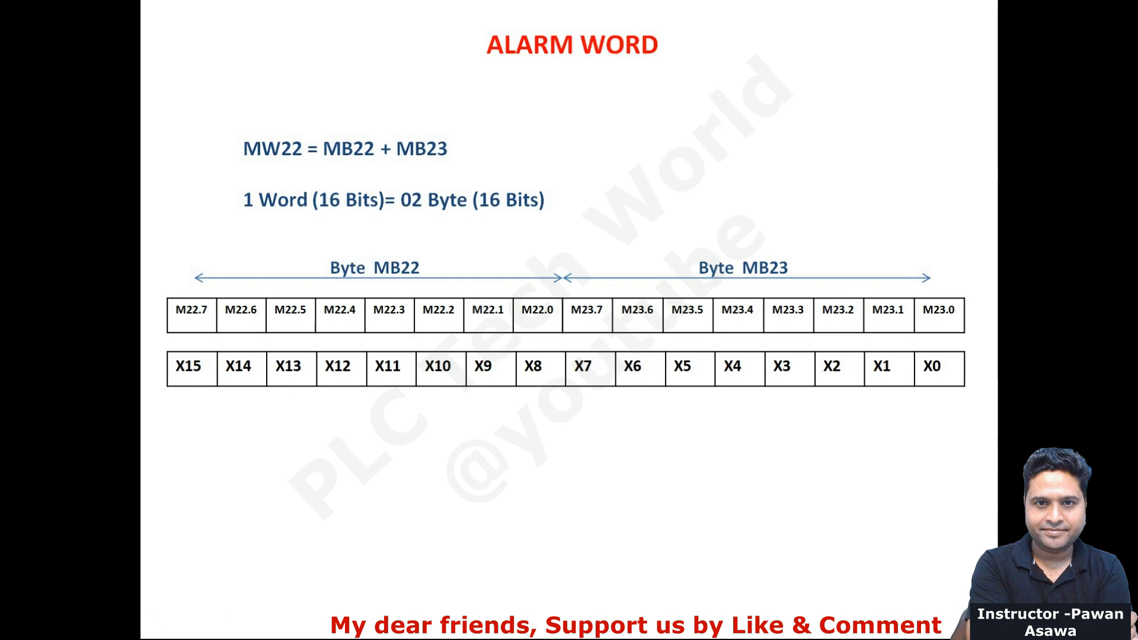
{"action": "key", "text": "alt+Tab"}
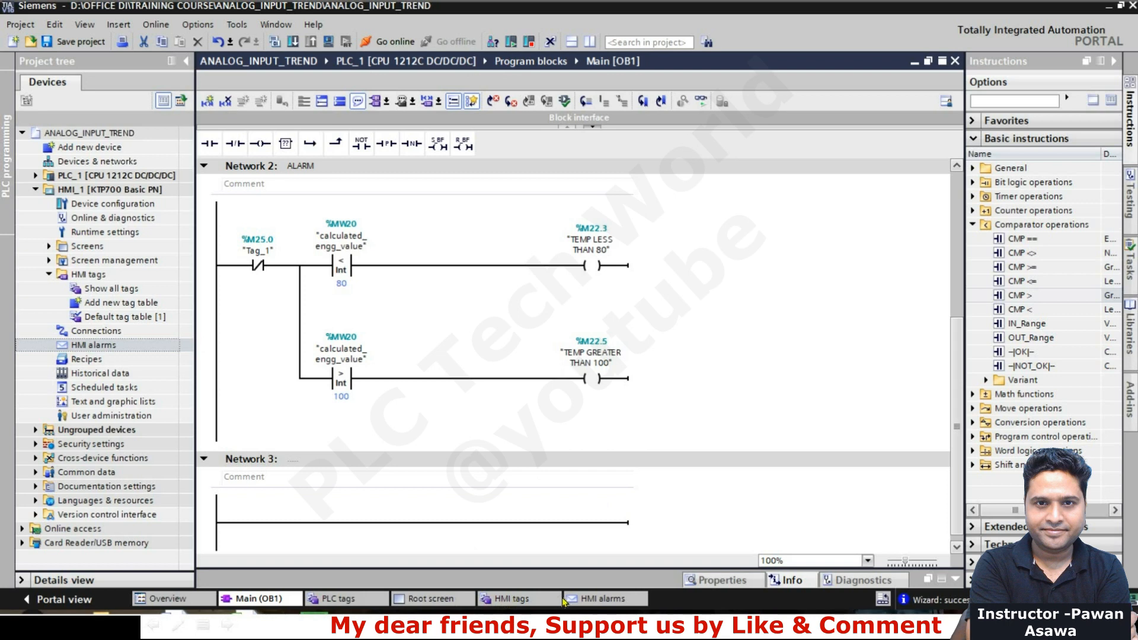
{"action": "left_click", "coordinate": [591, 600]}
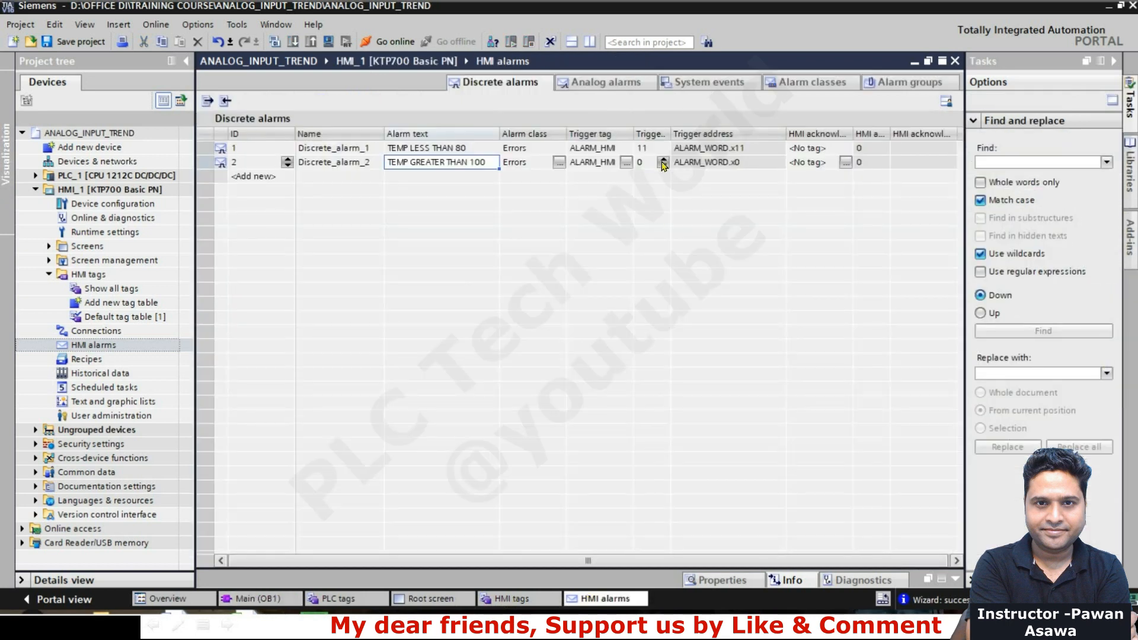
{"action": "left_click", "coordinate": [664, 164]}
{"action": "left_click", "coordinate": [664, 161]}
{"action": "left_click", "coordinate": [664, 160]}
{"action": "left_click", "coordinate": [664, 161]}
{"action": "left_click", "coordinate": [664, 160]}
{"action": "left_click", "coordinate": [664, 161]}
{"action": "left_click", "coordinate": [664, 160]}
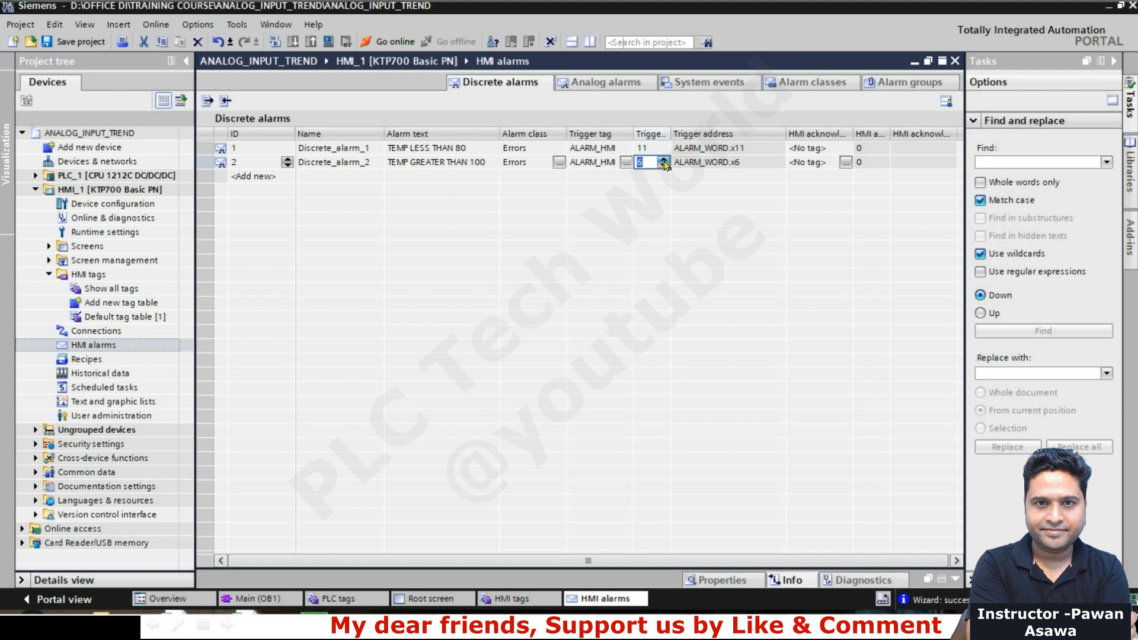
{"action": "left_click", "coordinate": [664, 160]}
{"action": "left_click", "coordinate": [664, 161]}
{"action": "left_click", "coordinate": [664, 160]}
{"action": "left_click", "coordinate": [664, 160]}
{"action": "left_click", "coordinate": [664, 161]}
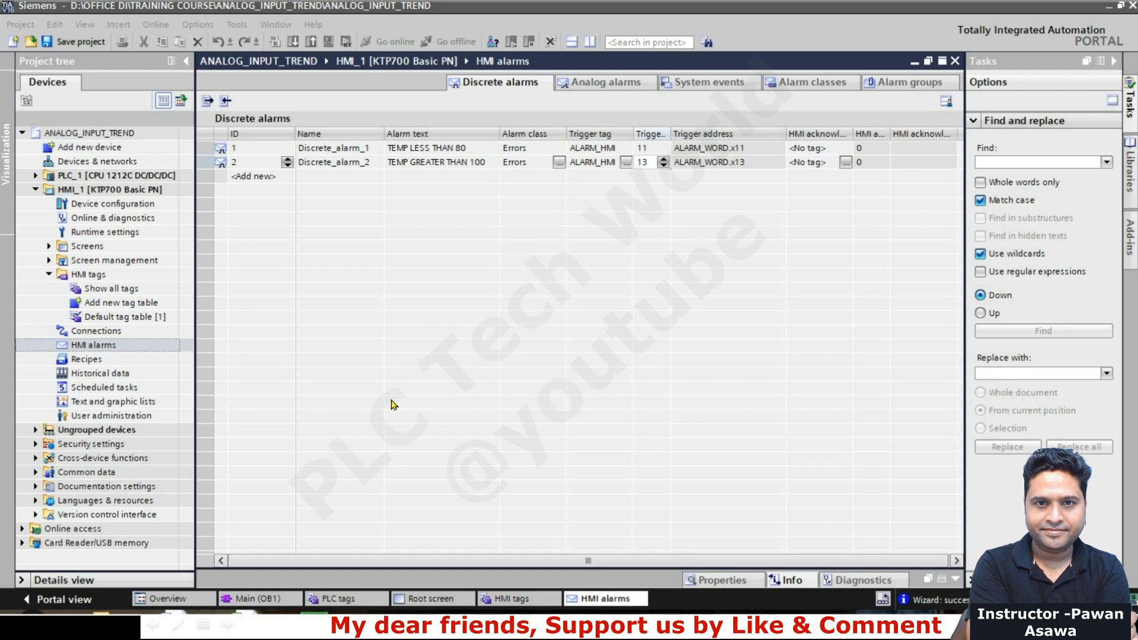
Start the simulation of HMI_1 and turn on monitoring of the ladder logic in Main [OB1]
{"action": "left_click", "coordinate": [36, 191]}
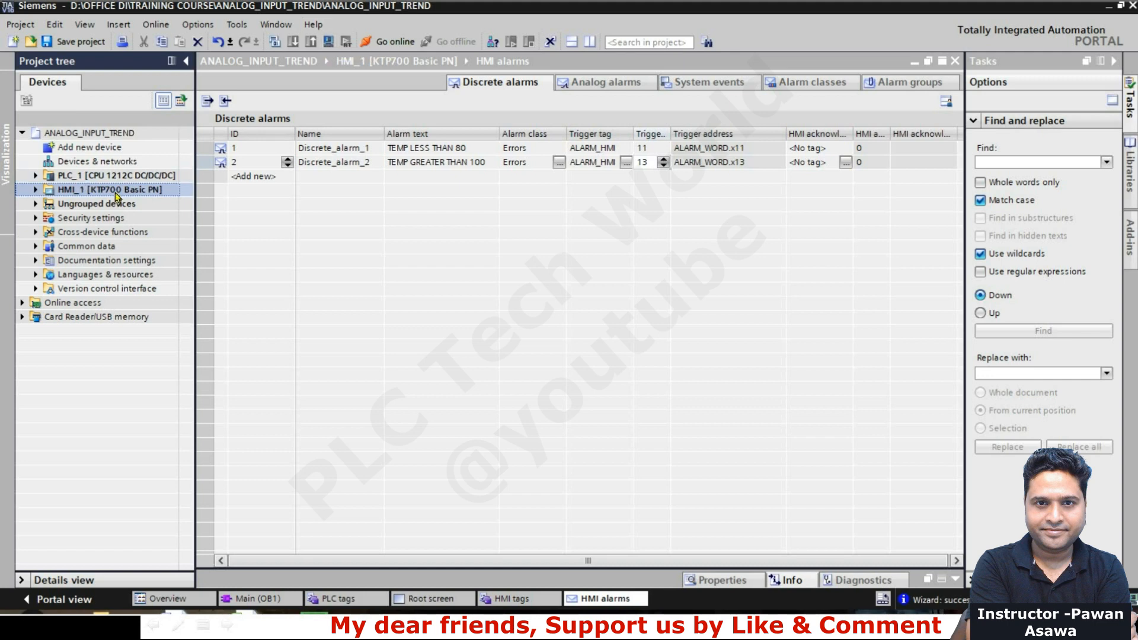
{"action": "left_click", "coordinate": [328, 42]}
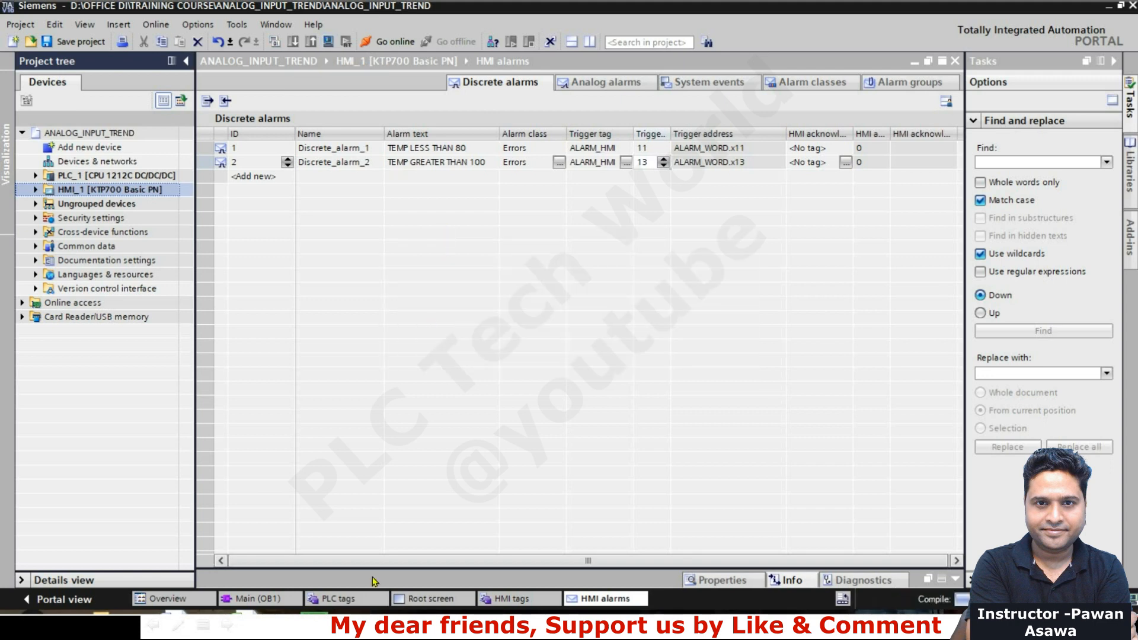
{"action": "left_click", "coordinate": [269, 598]}
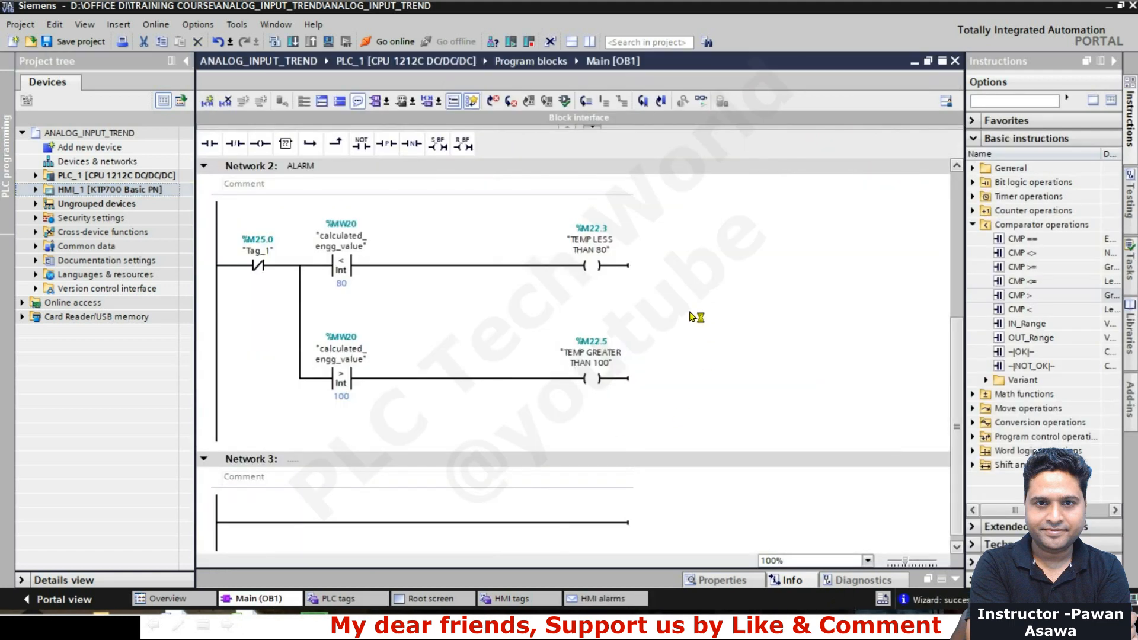
{"action": "left_click", "coordinate": [702, 102]}
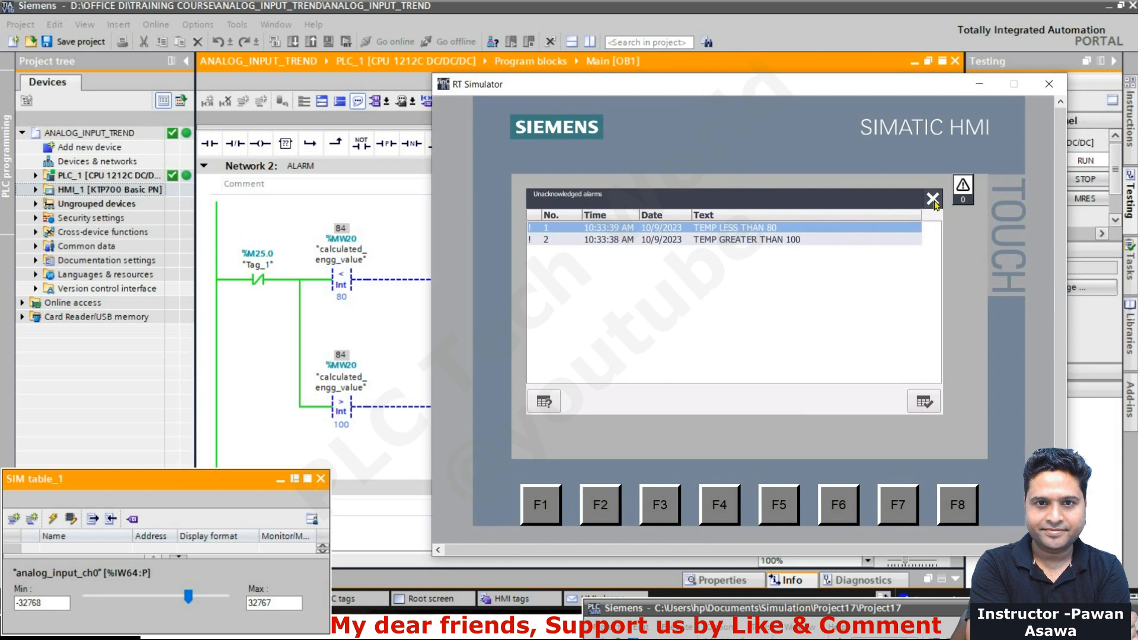
With the RT Simulator moved aside, test both alarms by raising analog_input_ch0 to a calculated value of about 103 and lowering it to about 24
{"action": "left_click", "coordinate": [932, 200]}
{"action": "left_click_drag", "start_coordinate": [862, 86], "coordinate": [1062, 97]}
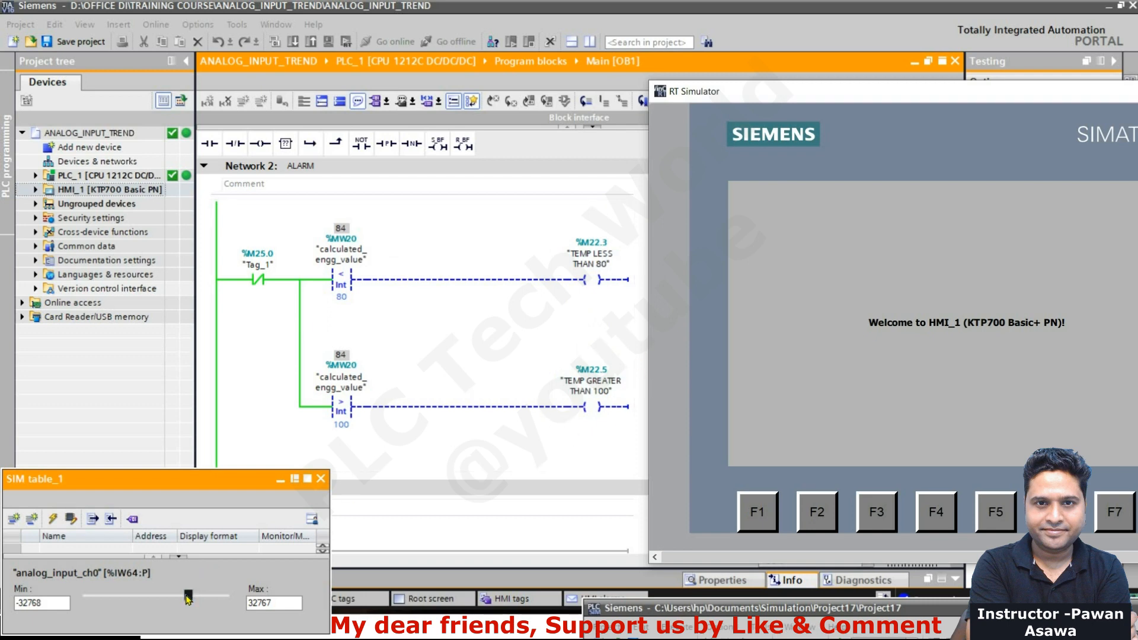
{"action": "left_click_drag", "start_coordinate": [188, 599], "coordinate": [191, 601]}
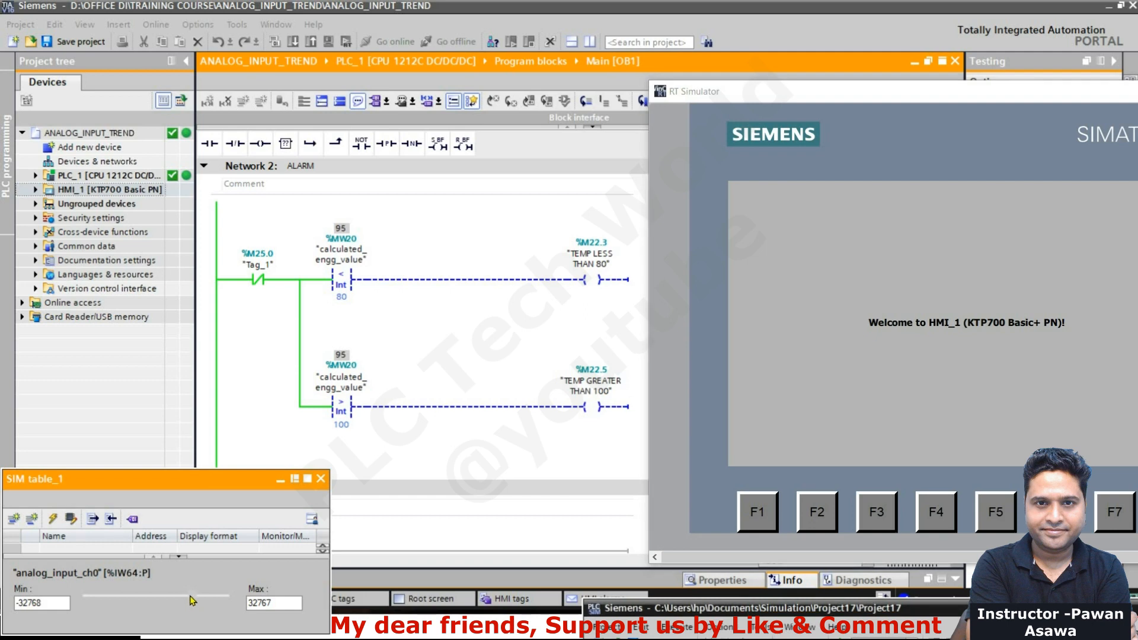
{"action": "left_click_drag", "start_coordinate": [193, 600], "coordinate": [196, 600]}
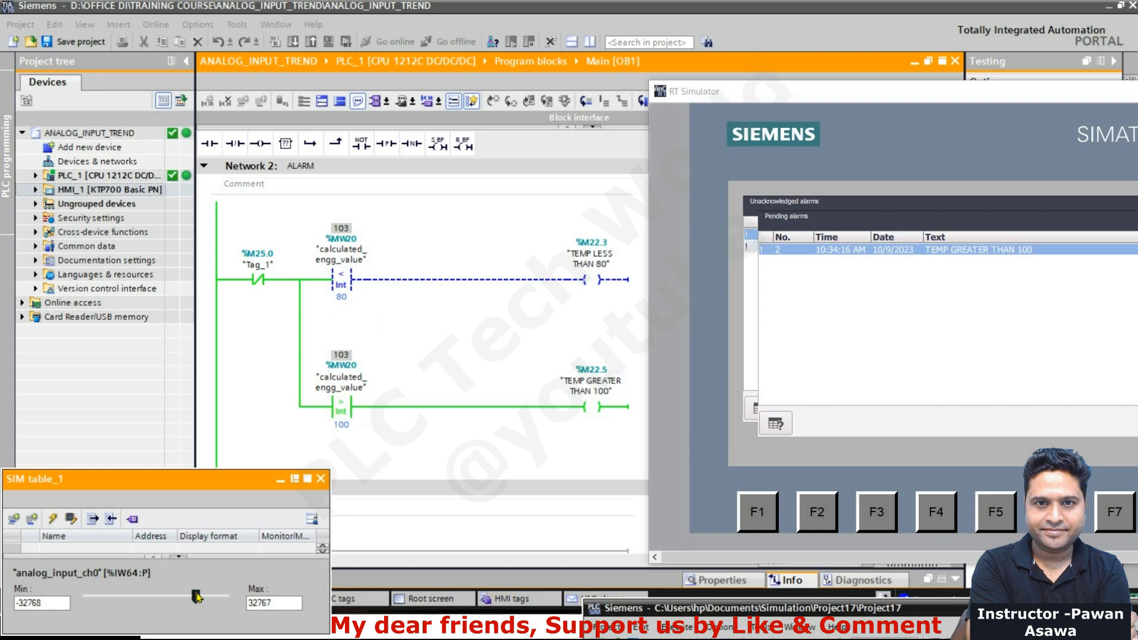
{"action": "left_click_drag", "start_coordinate": [196, 595], "coordinate": [168, 592]}
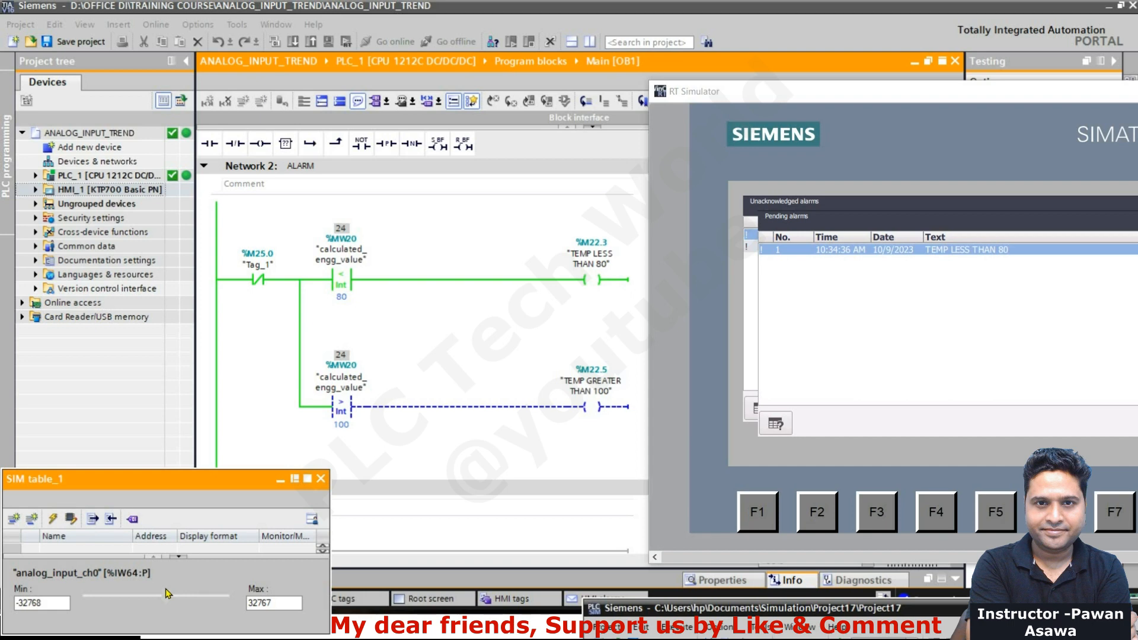